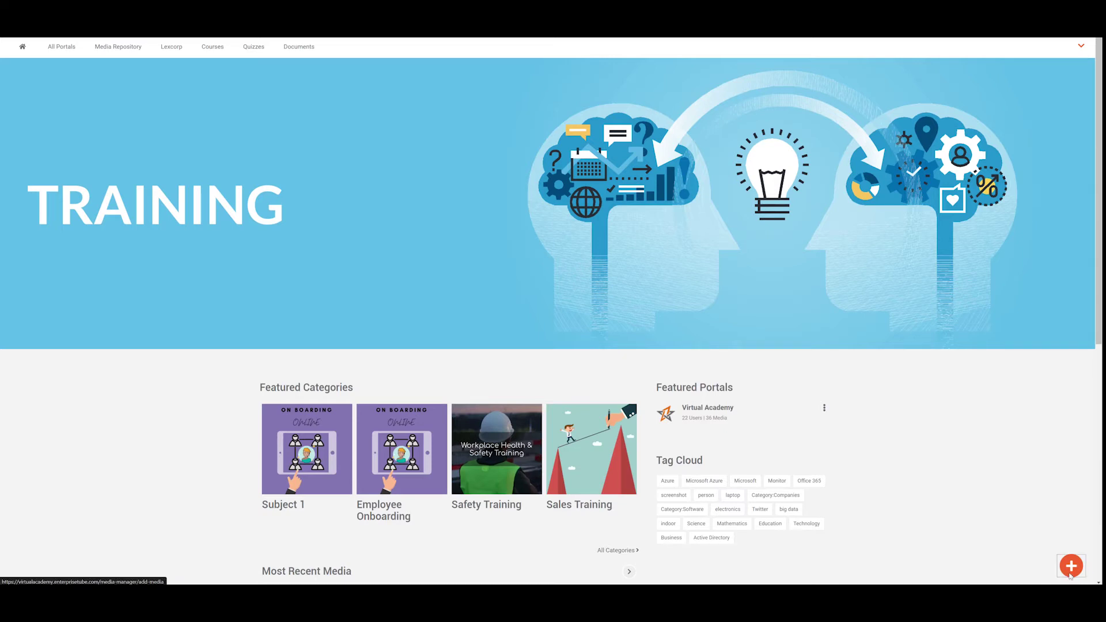
Add new media by dropping the Brain Bites - Time Management SCORM zip into Upload Item(s)
{"action": "left_click", "coordinate": [1071, 571]}
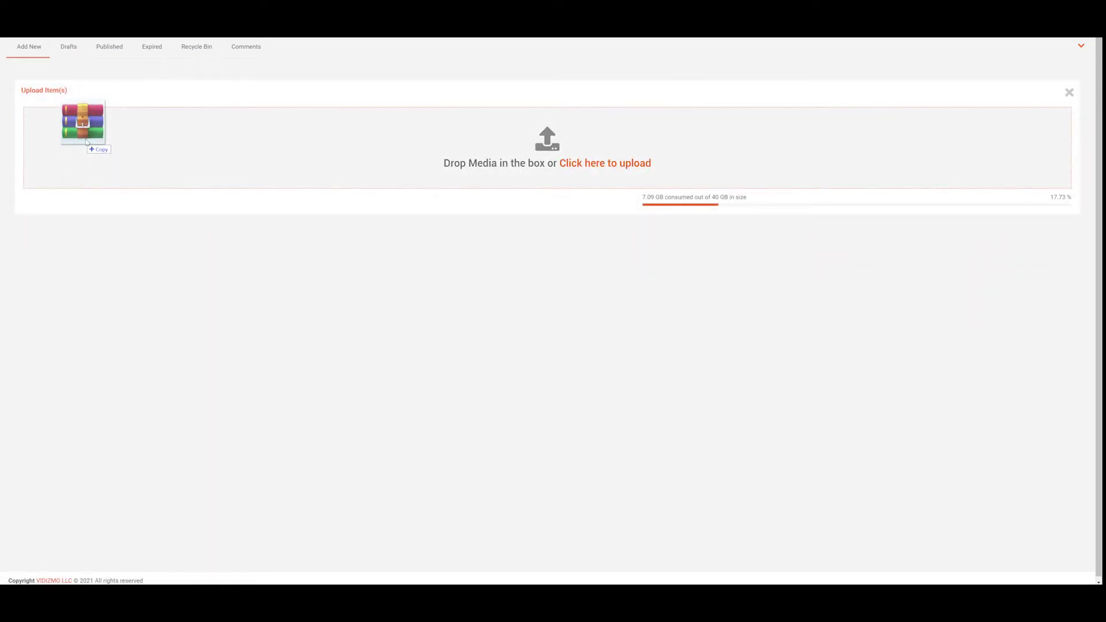
{"action": "left_click_drag", "start_coordinate": [81, 124], "coordinate": [235, 158]}
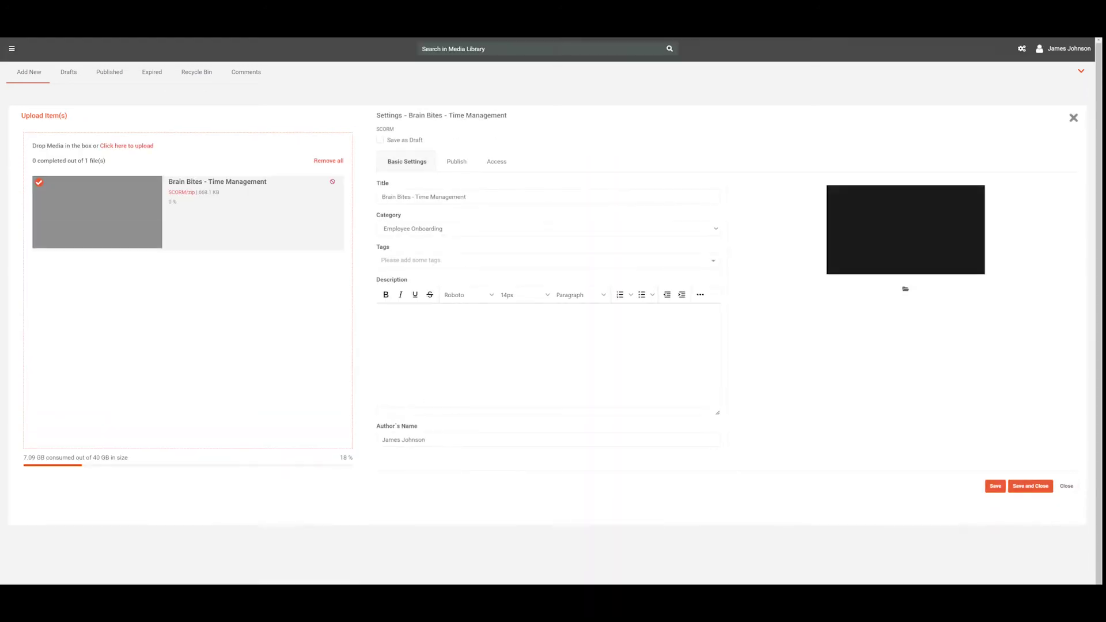
Save the Brain Bites course, then check its Publish, Access and limited Sharing tabs
{"action": "left_click", "coordinate": [995, 486]}
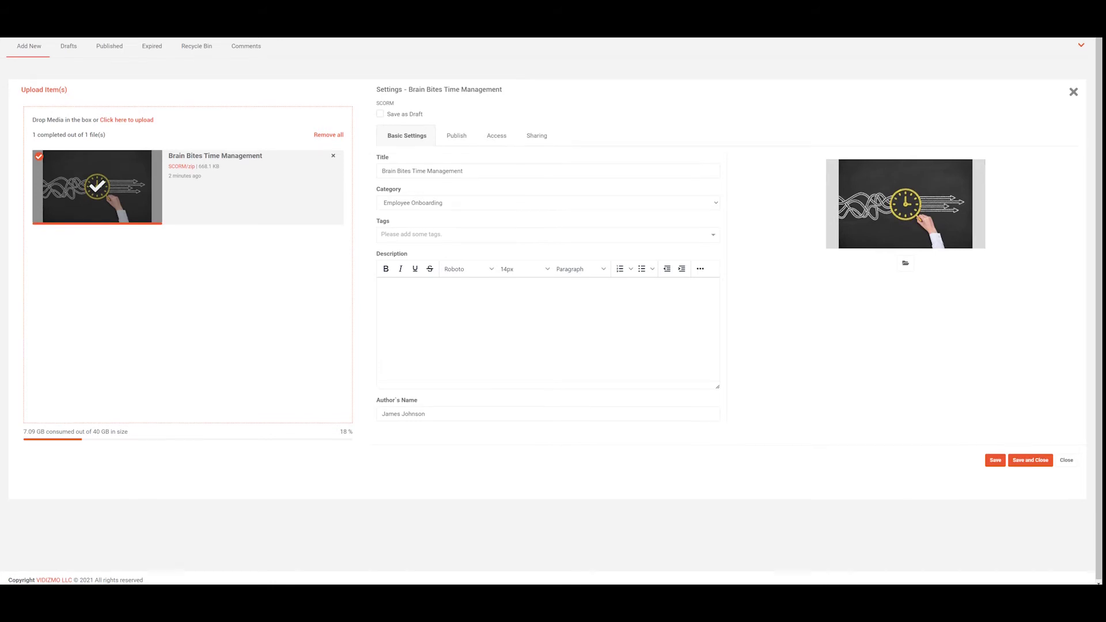
{"action": "left_click", "coordinate": [457, 136]}
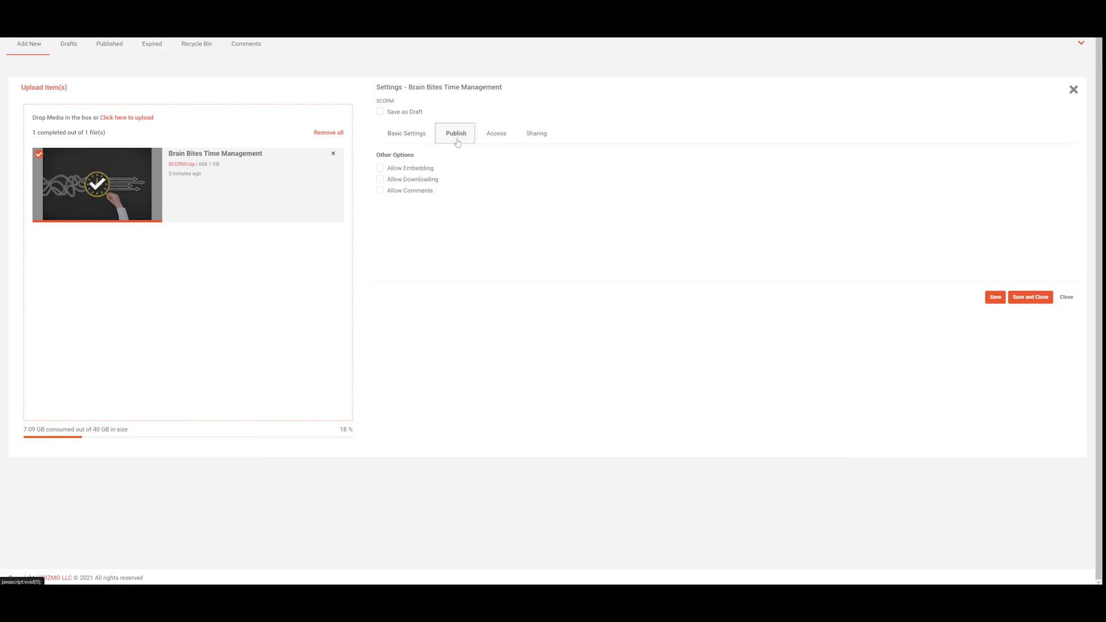
{"action": "left_click", "coordinate": [497, 135]}
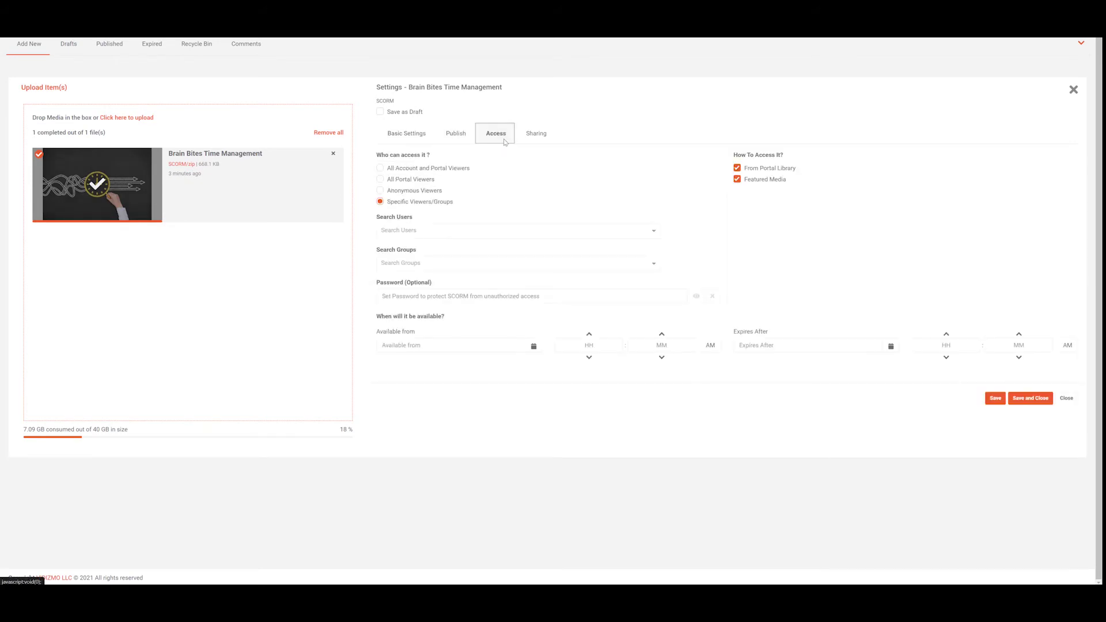
{"action": "left_click", "coordinate": [537, 144]}
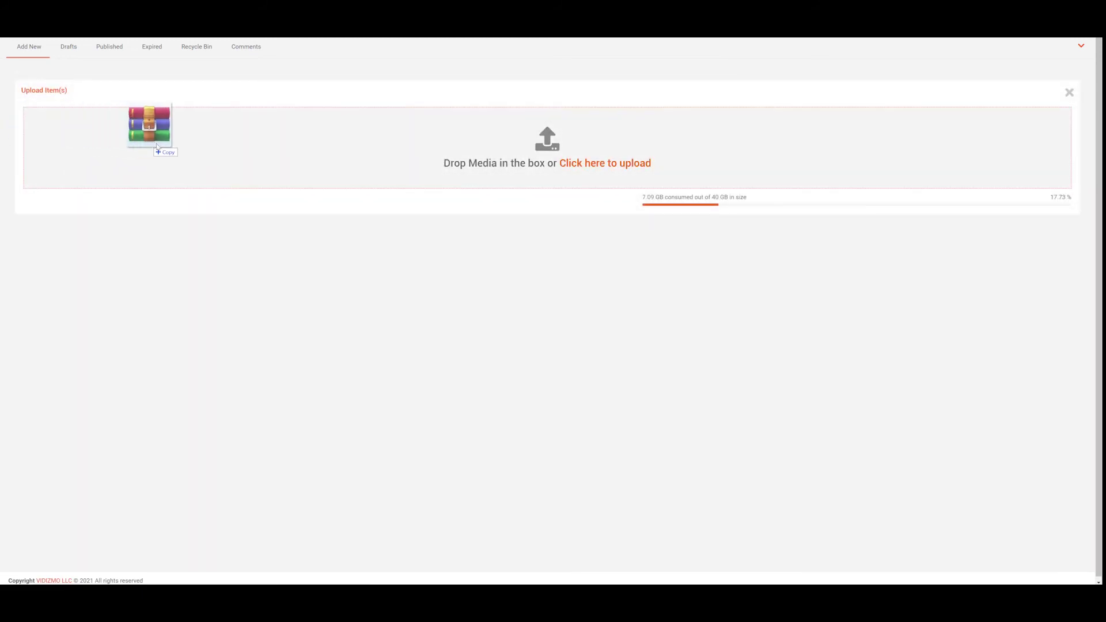
Drop the Brain Bites - Time Management SCORM zip into the Add New upload box again
{"action": "left_click_drag", "start_coordinate": [163, 148], "coordinate": [237, 158]}
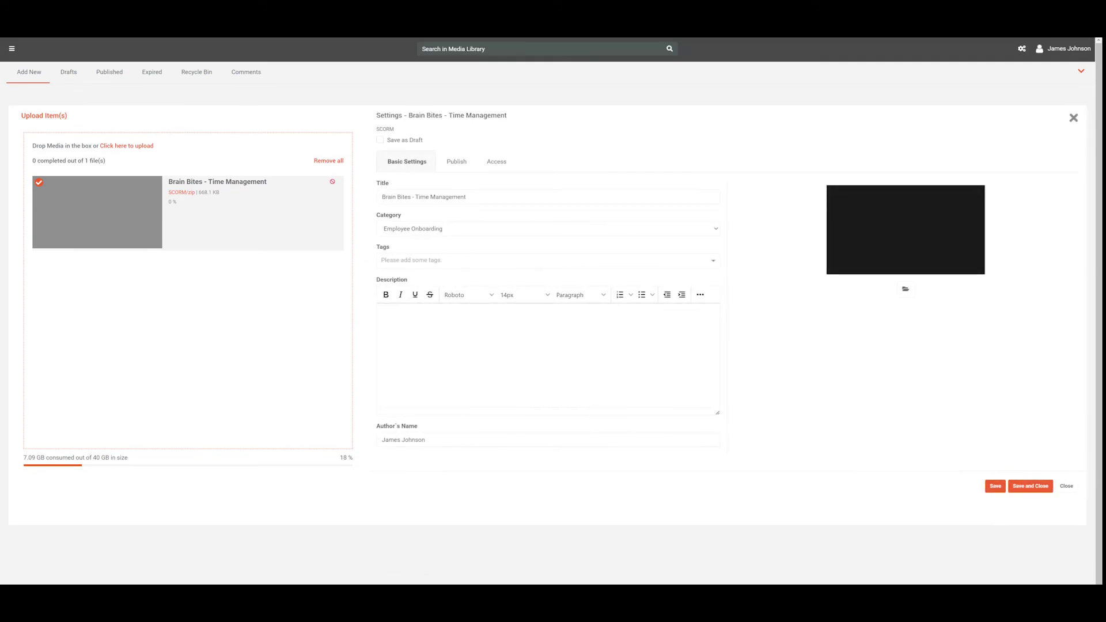
Save the re-uploaded Brain Bites course and view its Publish, Access and limited Sharing tabs
{"action": "left_click", "coordinate": [995, 486]}
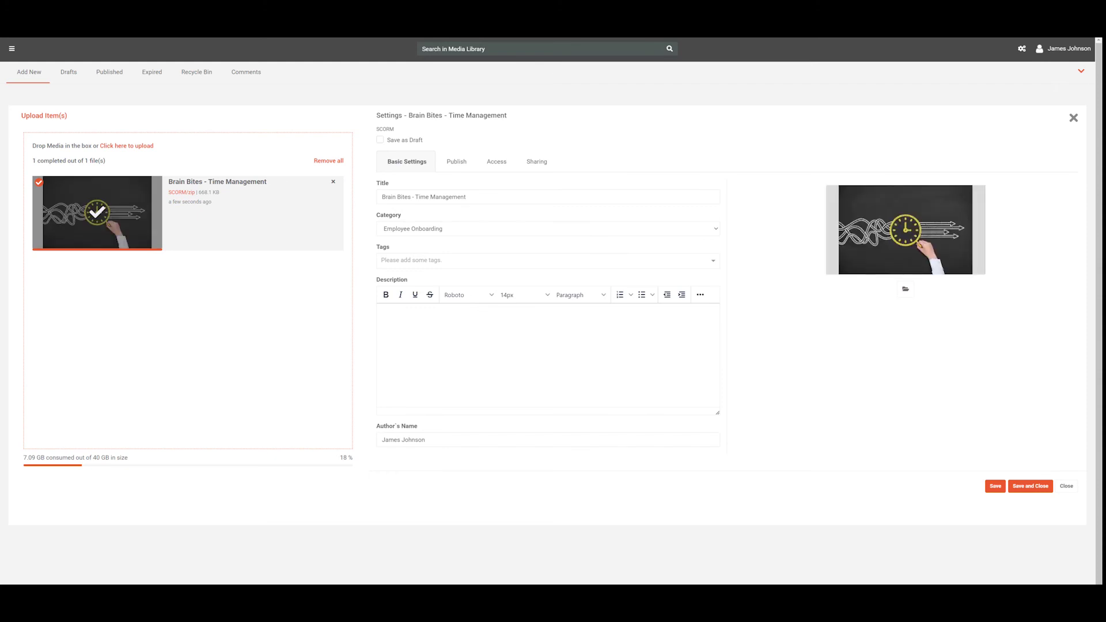
{"action": "left_click", "coordinate": [457, 165]}
{"action": "left_click", "coordinate": [497, 171]}
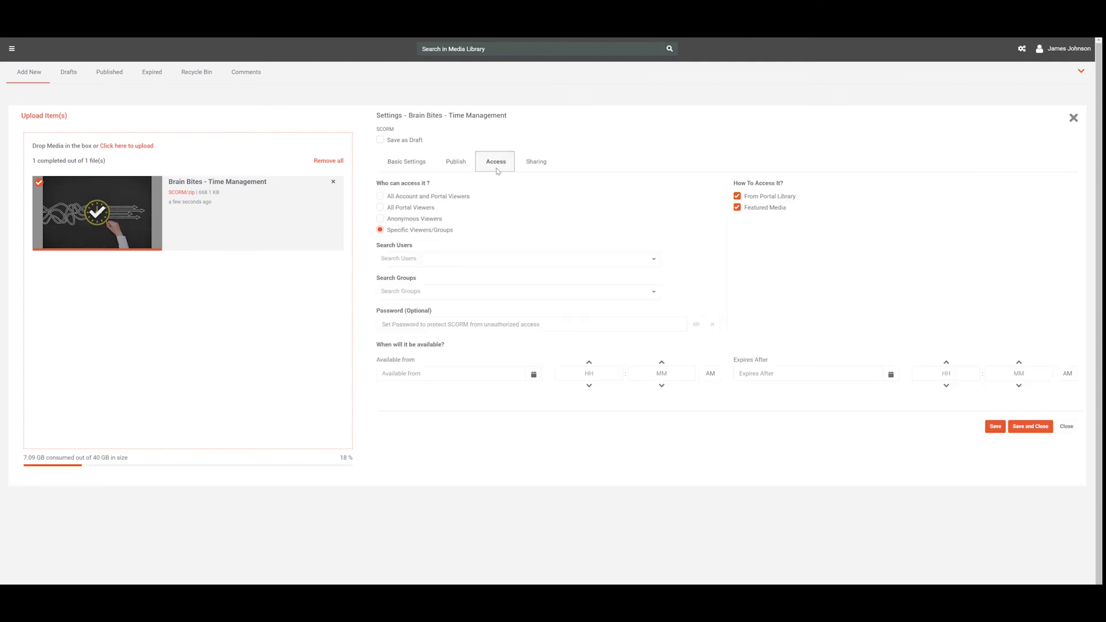
{"action": "left_click", "coordinate": [537, 170]}
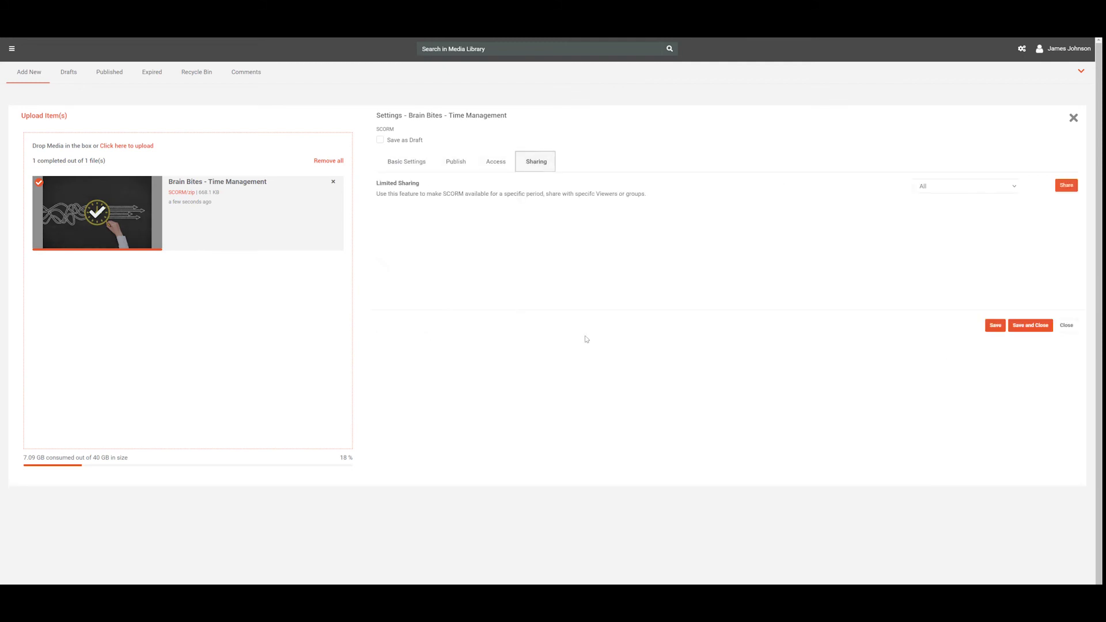